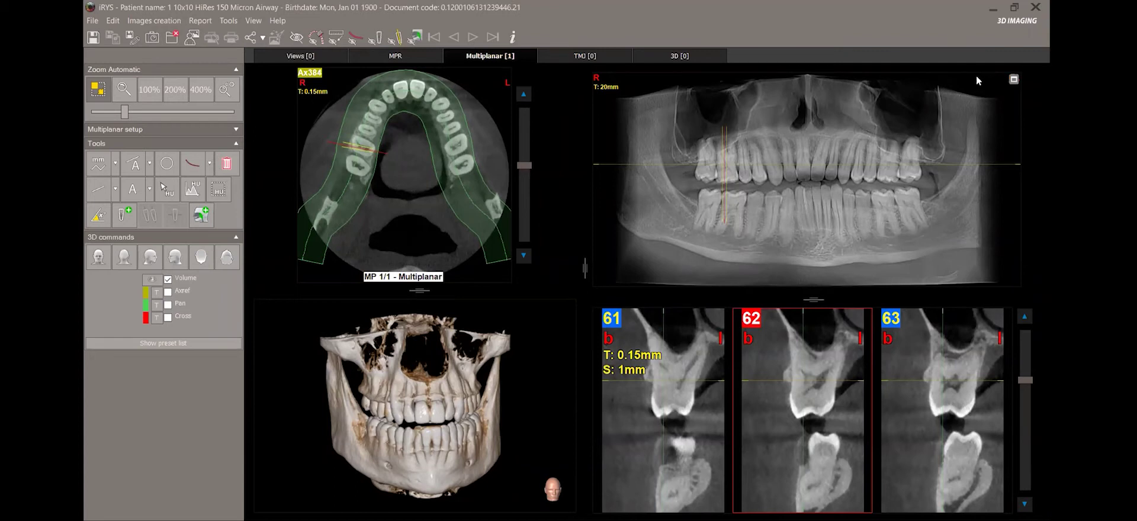
Set the axial slice to Ax216, then measure bone height and ridge width on cross-section 61.
drag(413, 450, 416, 429)
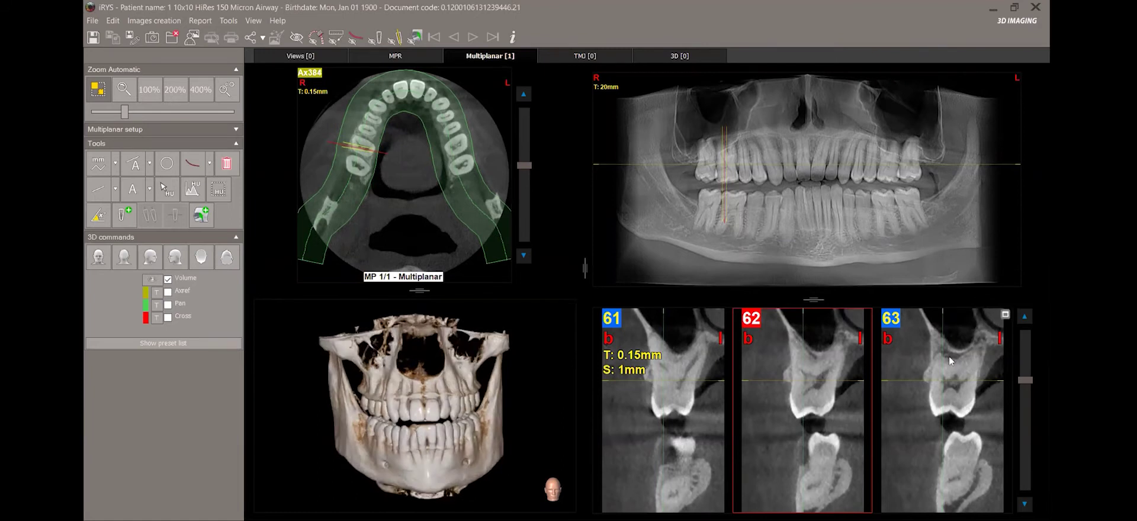
click(732, 218)
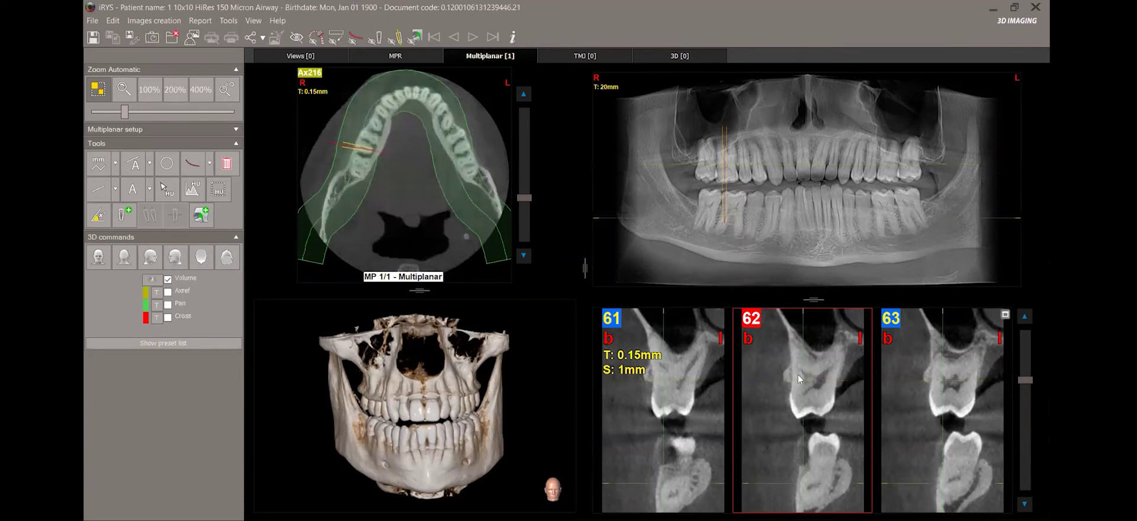
click(117, 167)
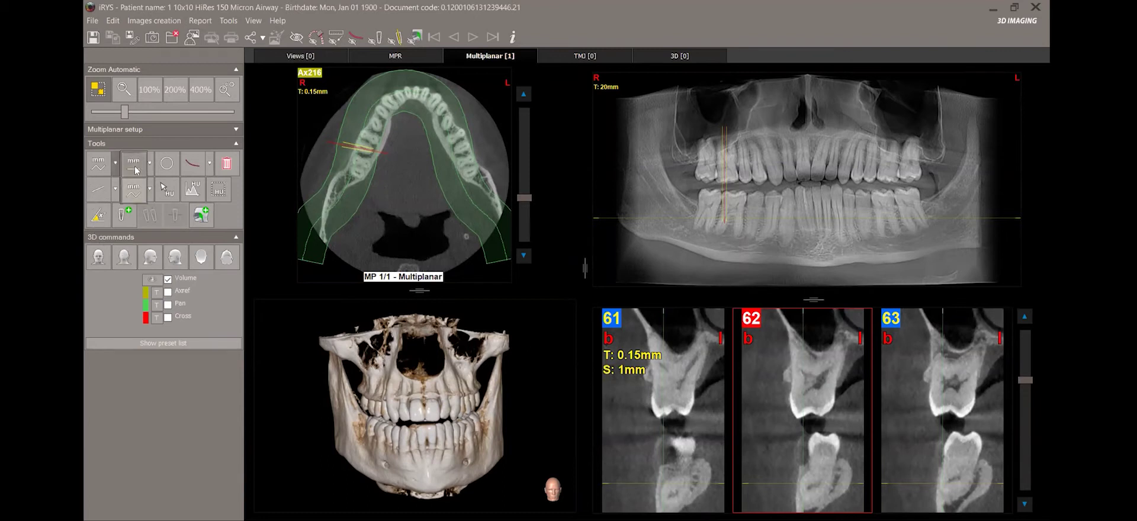
click(134, 169)
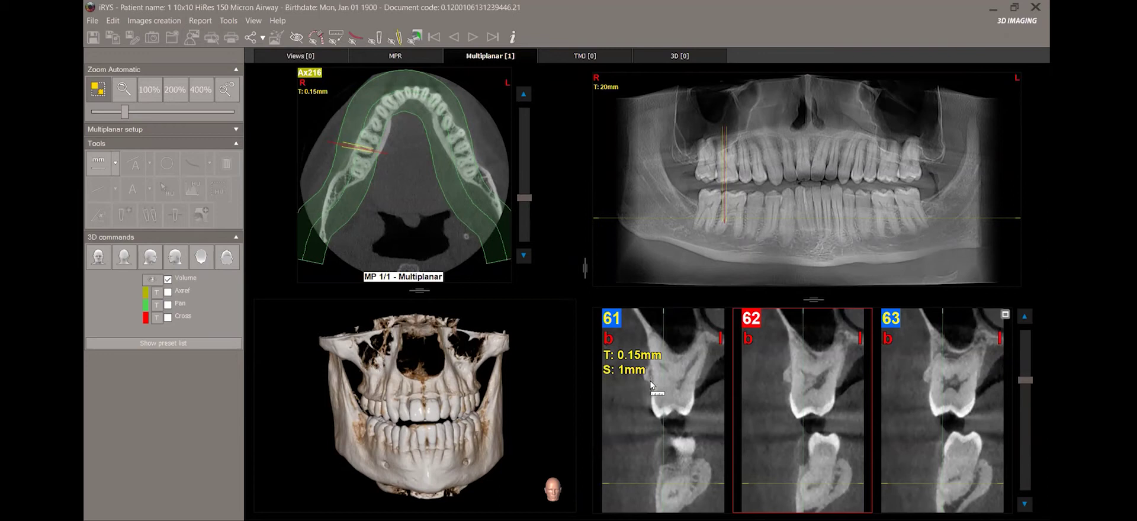
drag(650, 384, 658, 342)
mouse_move(650, 369)
mouse_down()
mouse_move(719, 375)
mouse_move(693, 351)
mouse_up()
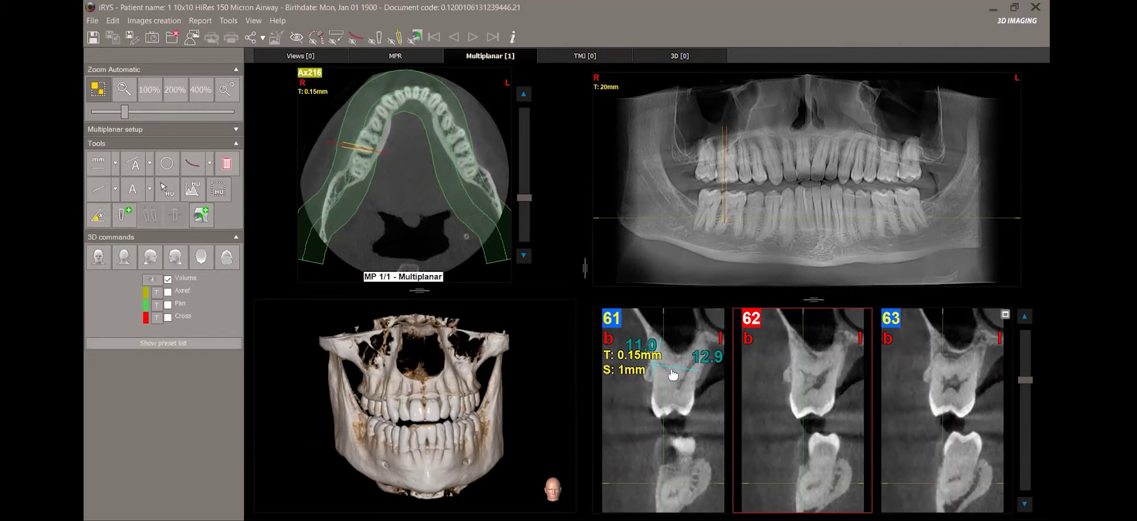
Delete the 12.9 and 11.0 distance measurements from cross-section 61.
right_click(675, 366)
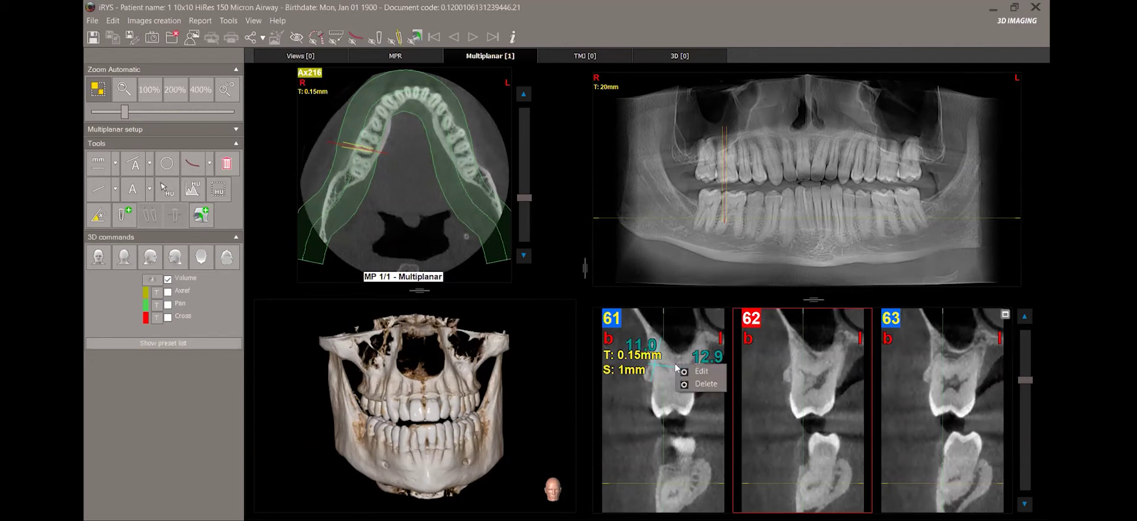
click(707, 384)
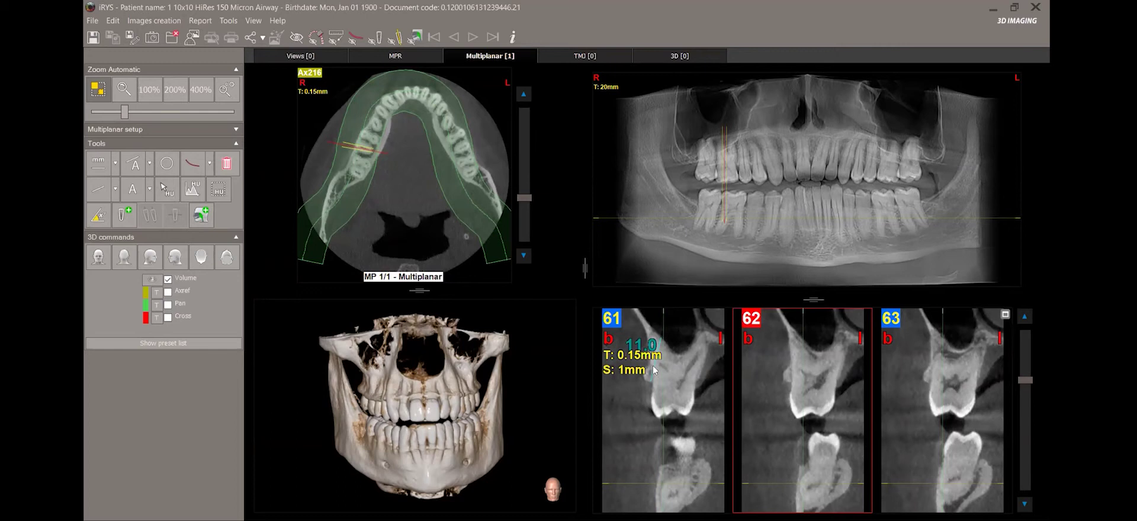
right_click(653, 367)
click(678, 386)
Switch to the MPR orthogonal views and move the axial slice up through the upper teeth.
click(391, 54)
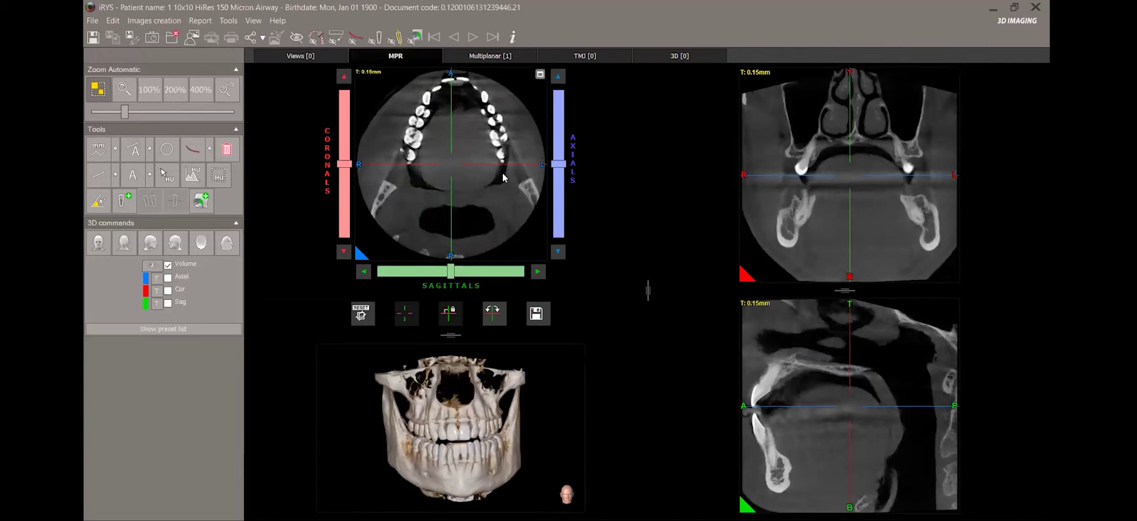
scroll(483, 169, down, 2)
scroll(484, 168, down, 2)
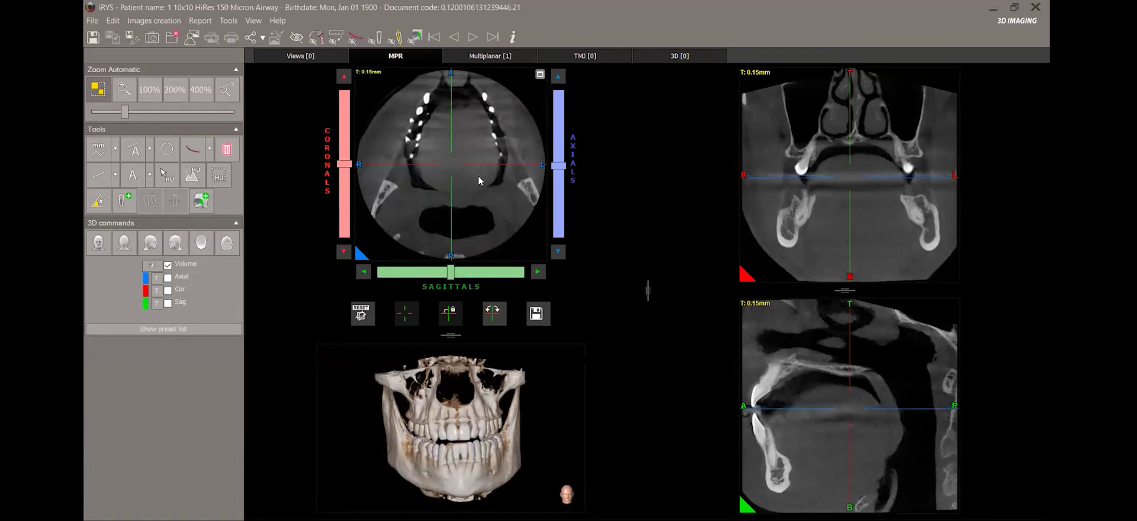
scroll(479, 177, down, 5)
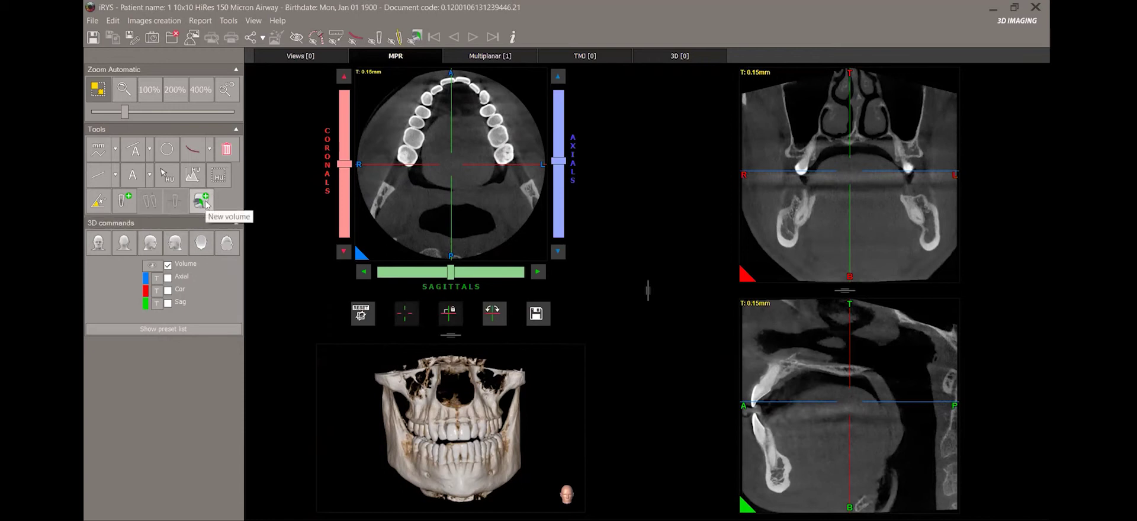
Start a new segmented volume, box the region over the airway, and set High Resolution quality.
click(205, 203)
drag(871, 463, 872, 503)
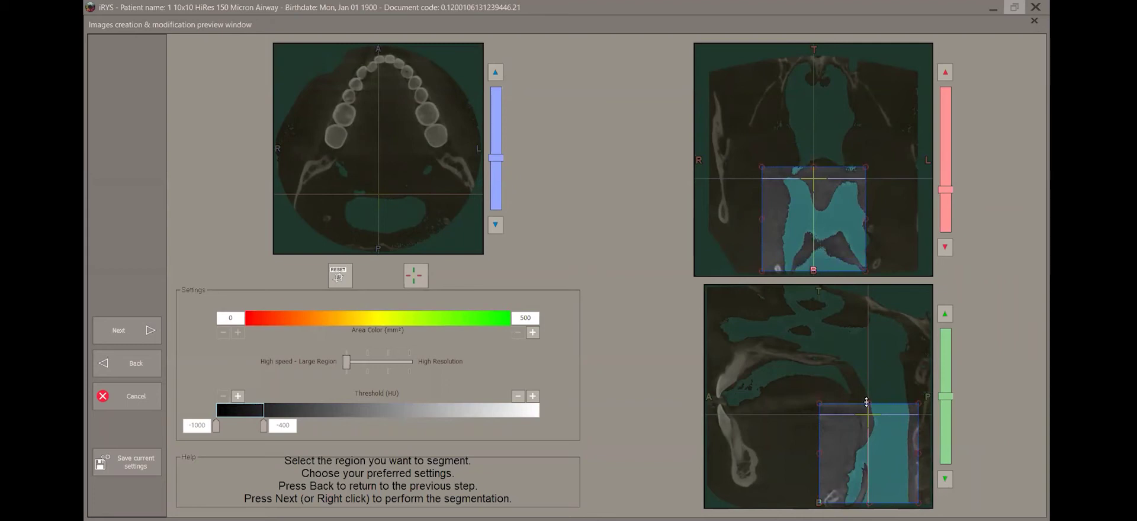
drag(872, 405, 871, 354)
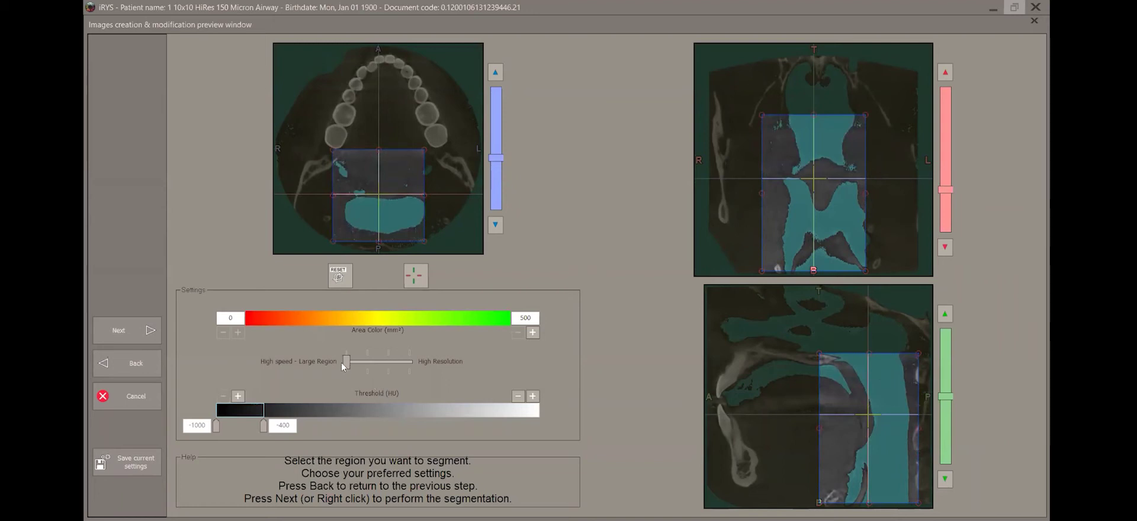
drag(348, 364, 407, 365)
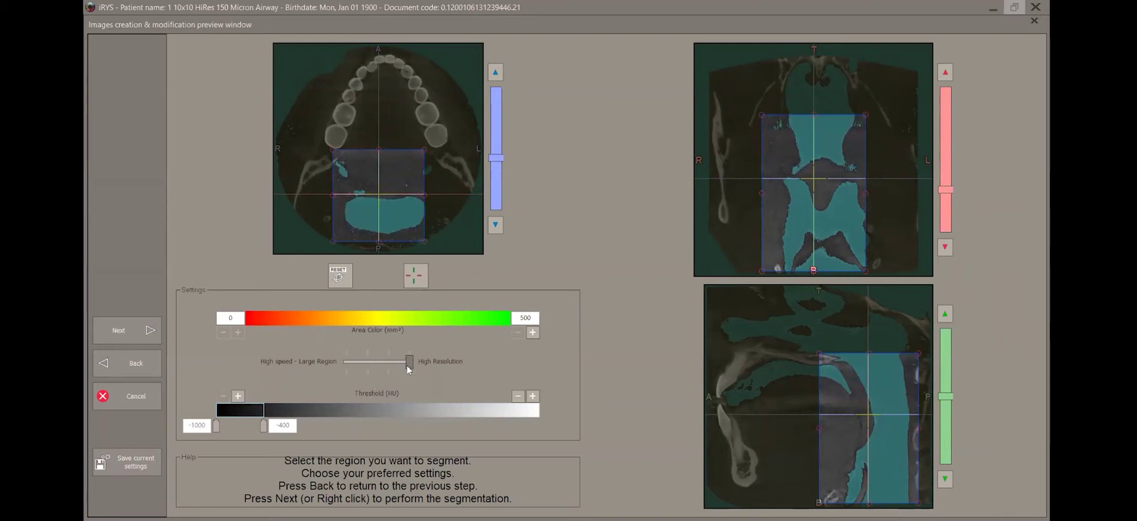
Dismiss the threshold error, seed inside the airway, and refit the box further downward.
click(138, 331)
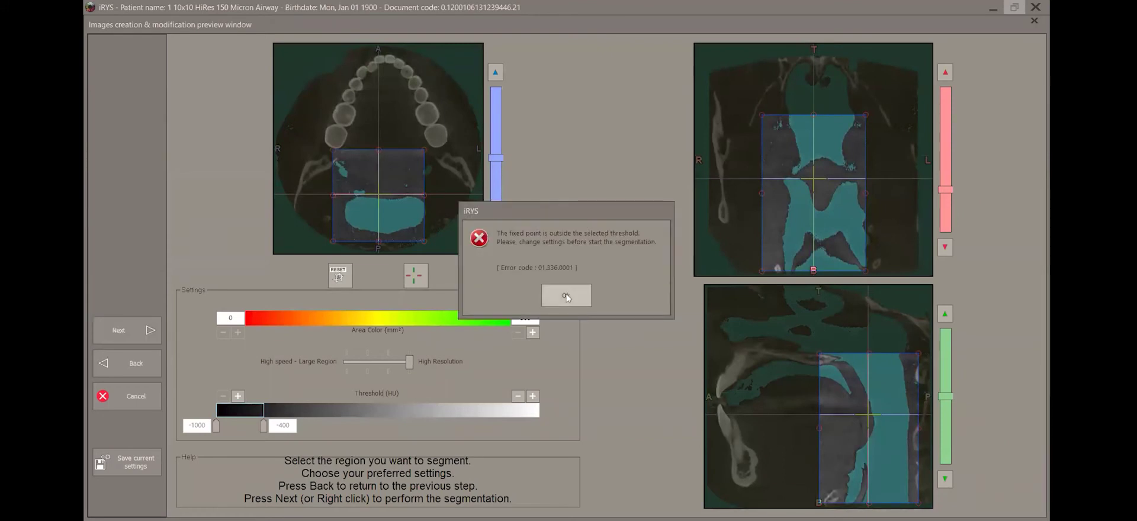
click(567, 297)
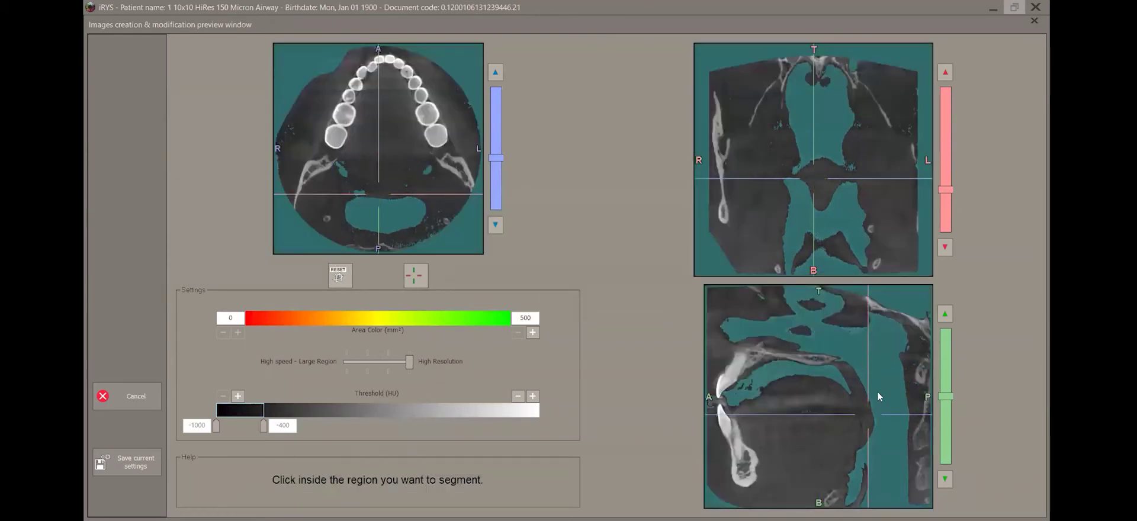
click(876, 392)
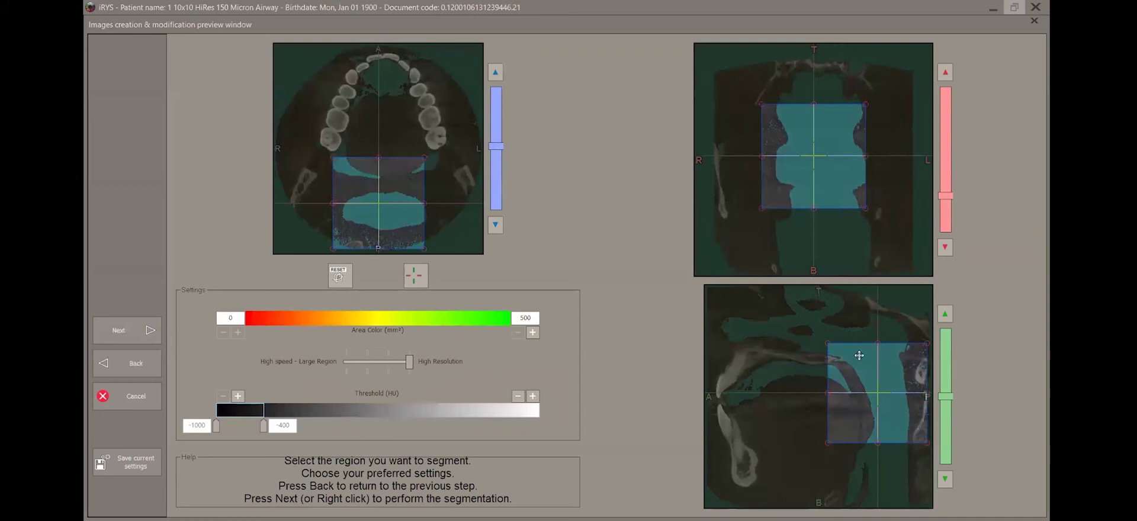
drag(865, 355, 863, 364)
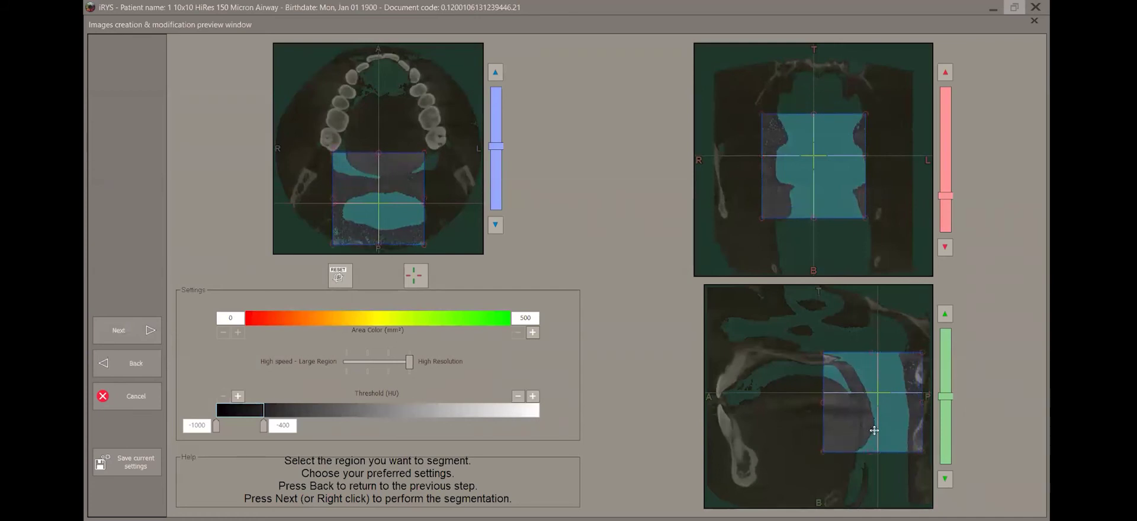
drag(875, 451, 872, 493)
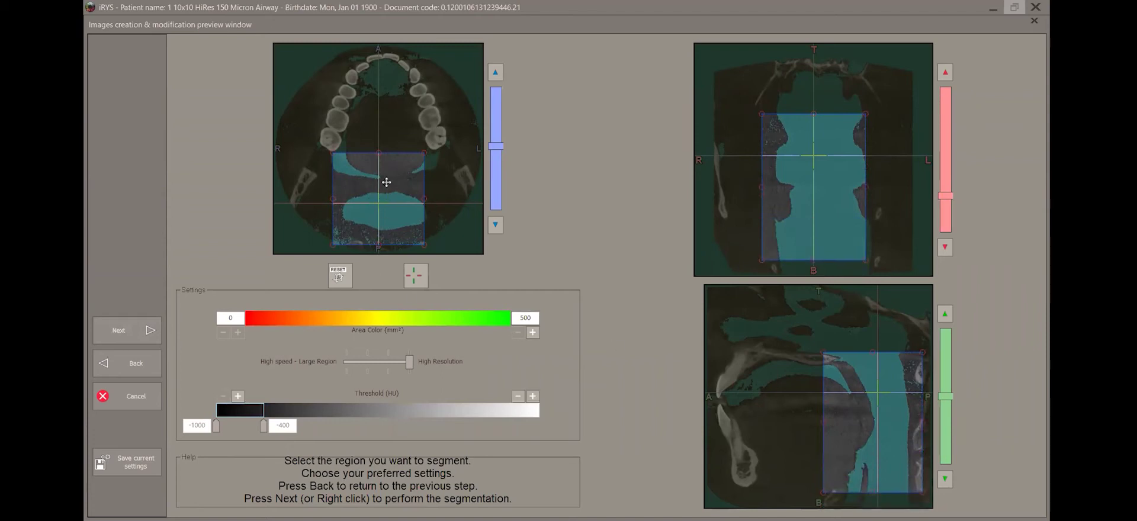
drag(386, 174, 391, 169)
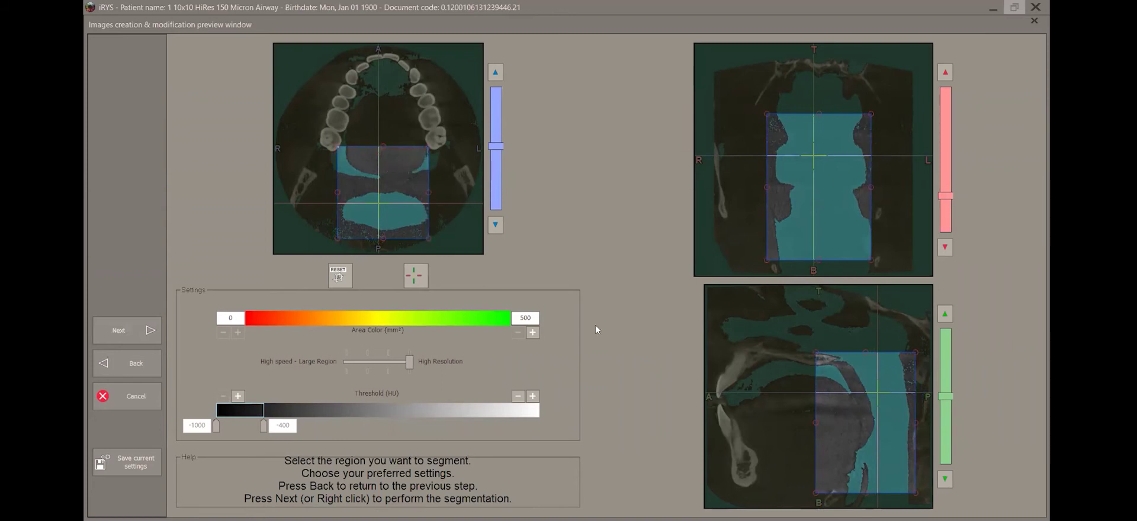
Run the airway segmentation to get 46.28 cm³ volume and 590.06–1098.92 mm² area range.
click(148, 329)
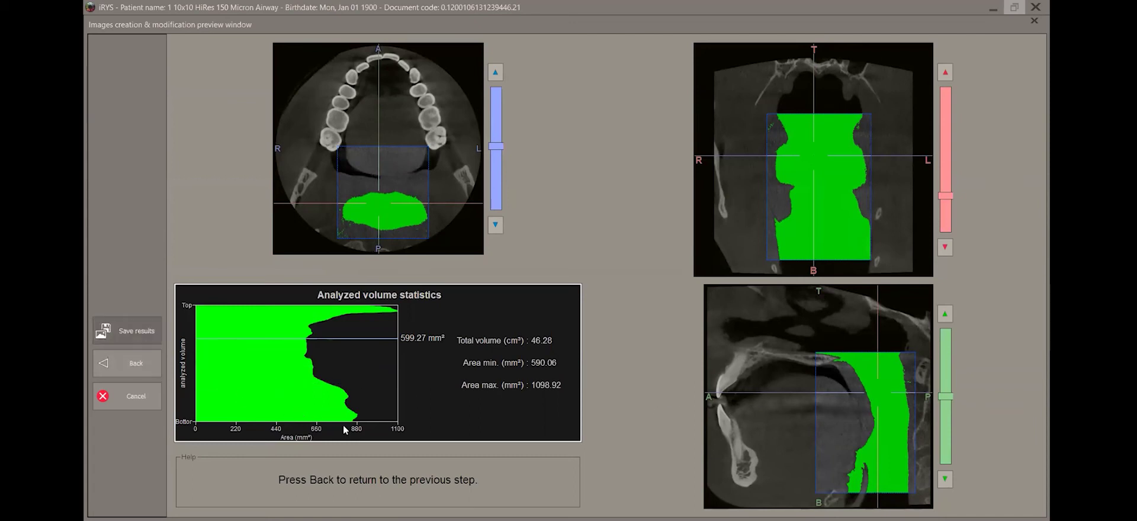
Save the segmentation results so the airway appears green, checking it on the 3D skull.
click(125, 331)
drag(562, 421, 478, 459)
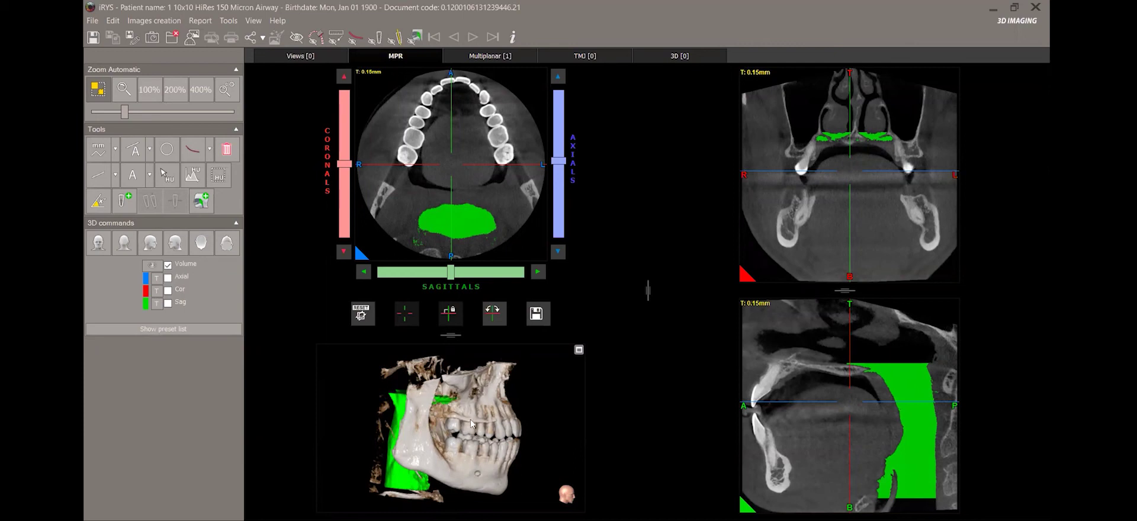
drag(471, 418, 420, 425)
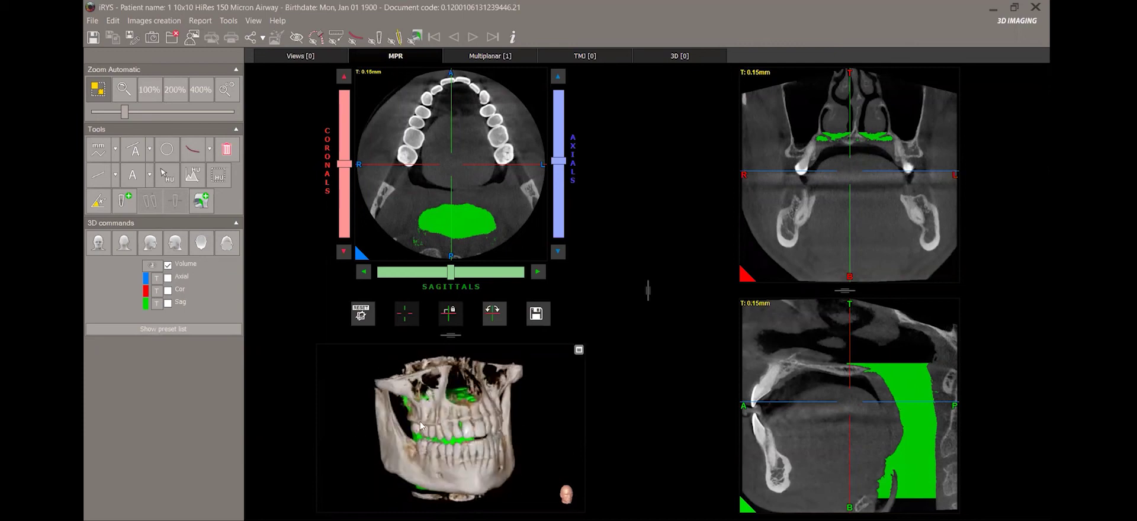
Open the full 3D rendering editor and apply the Bone + Soft tissue 2 preset.
double_click(456, 424)
drag(648, 266, 616, 265)
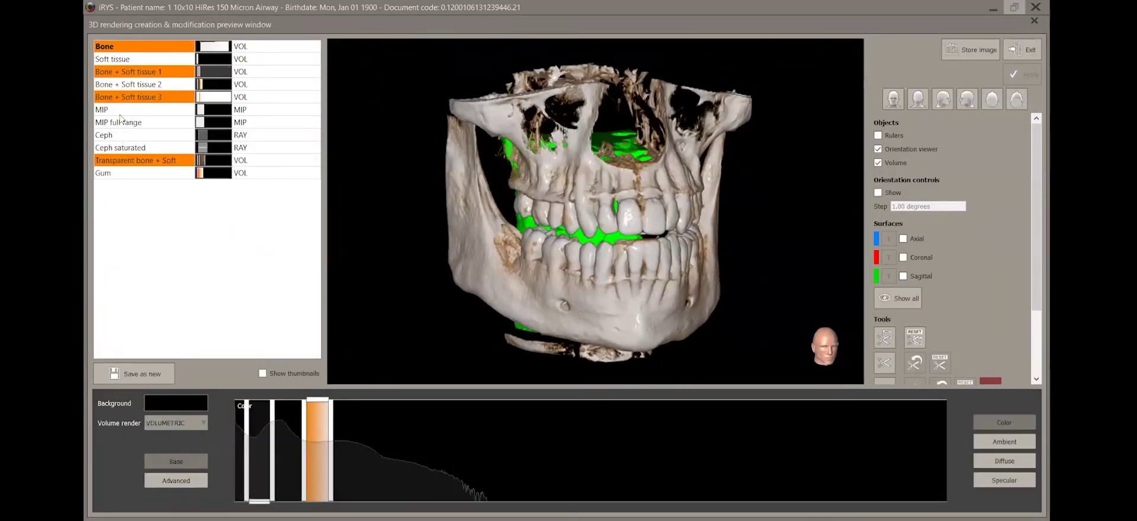
click(126, 85)
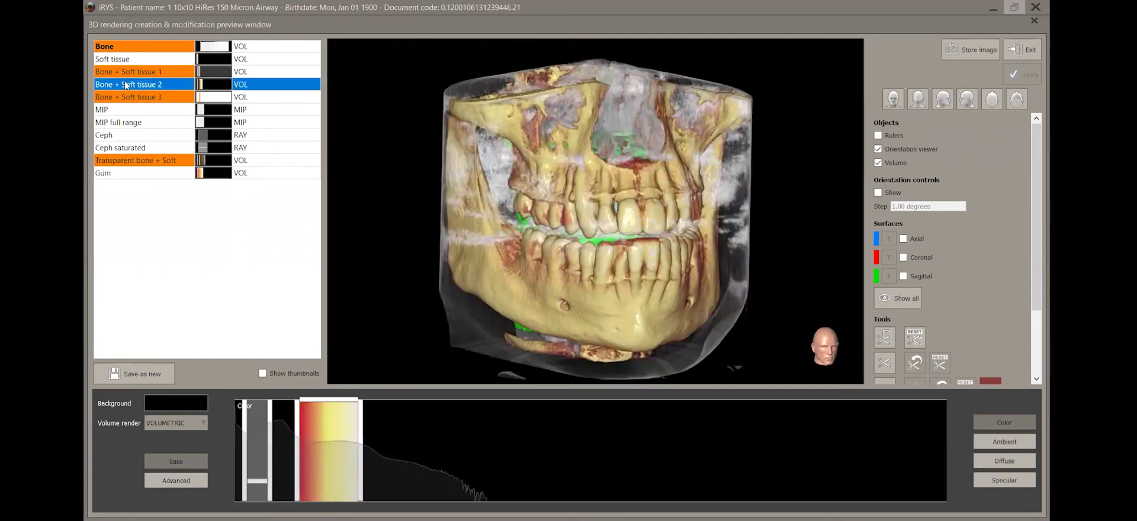
drag(578, 249, 602, 212)
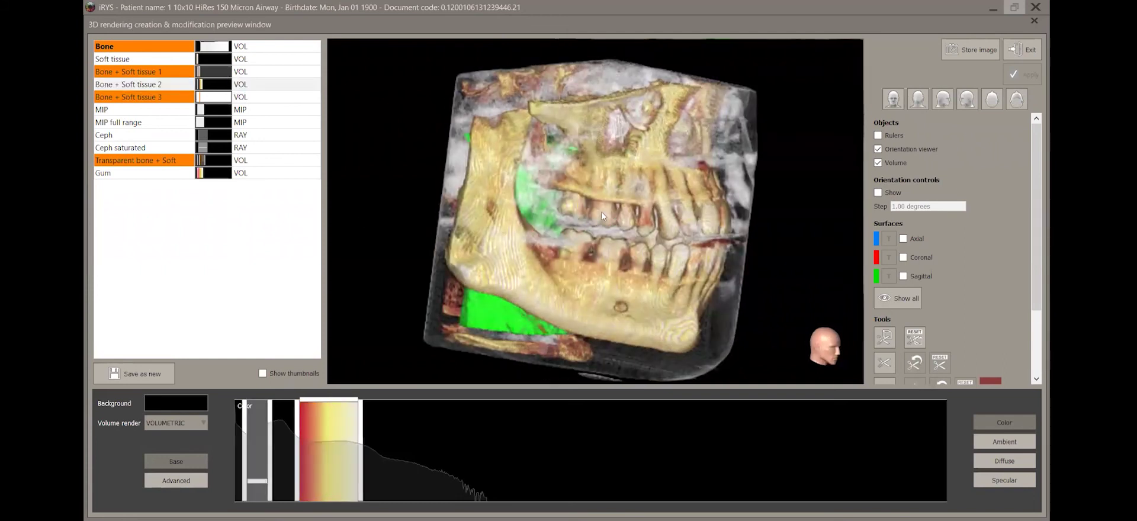
Compare Transparent bone + Soft, Gum and Soft tissue presets, then return to Bone + Soft tissue 2 and exit.
click(107, 162)
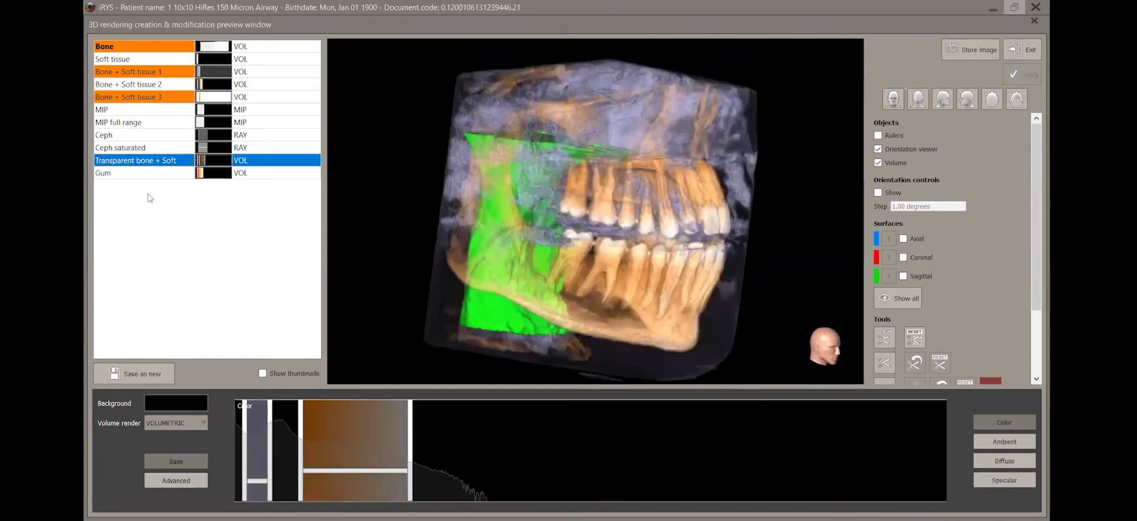
click(107, 174)
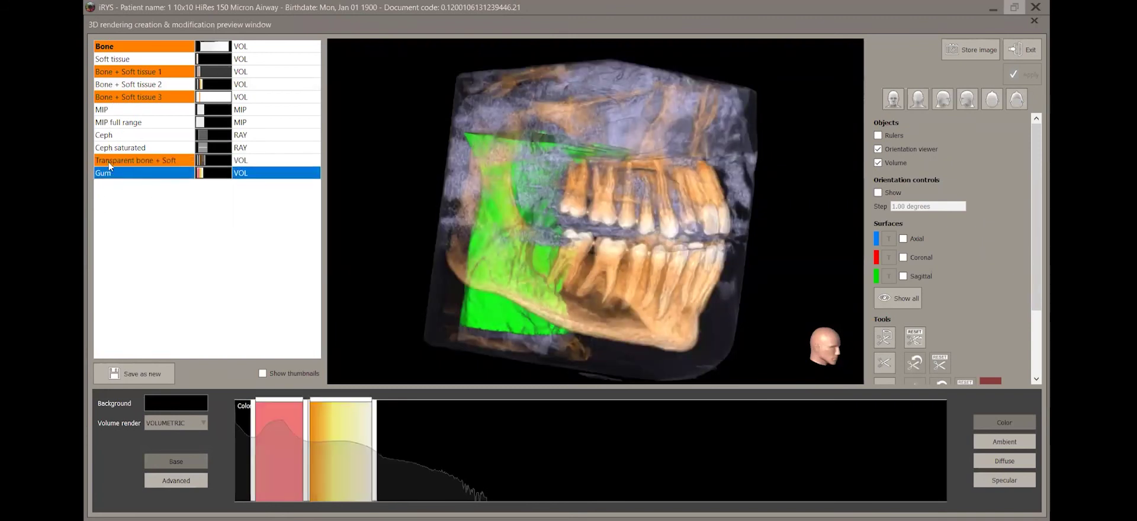
click(107, 60)
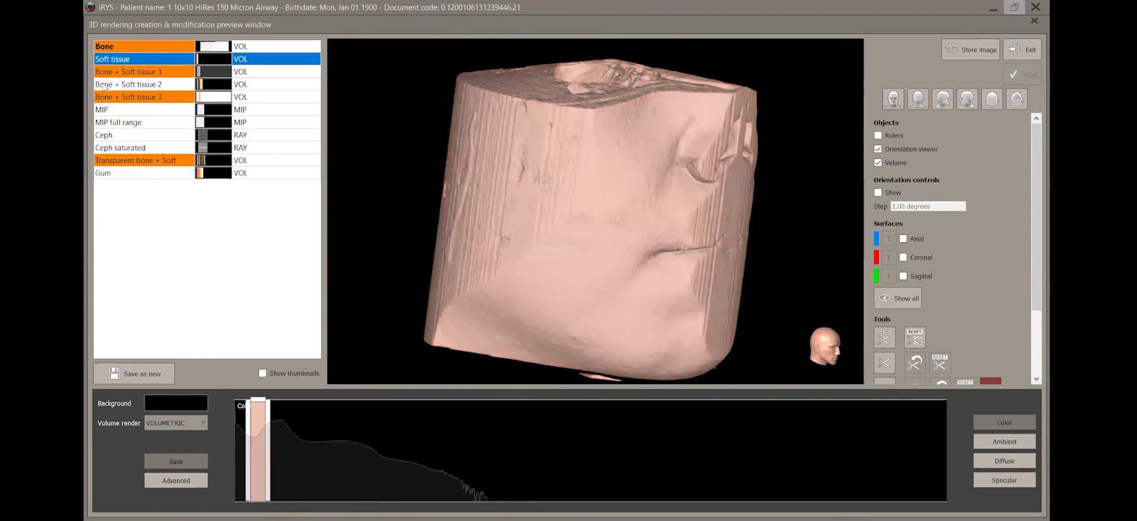
click(104, 85)
drag(616, 268, 521, 269)
click(1023, 51)
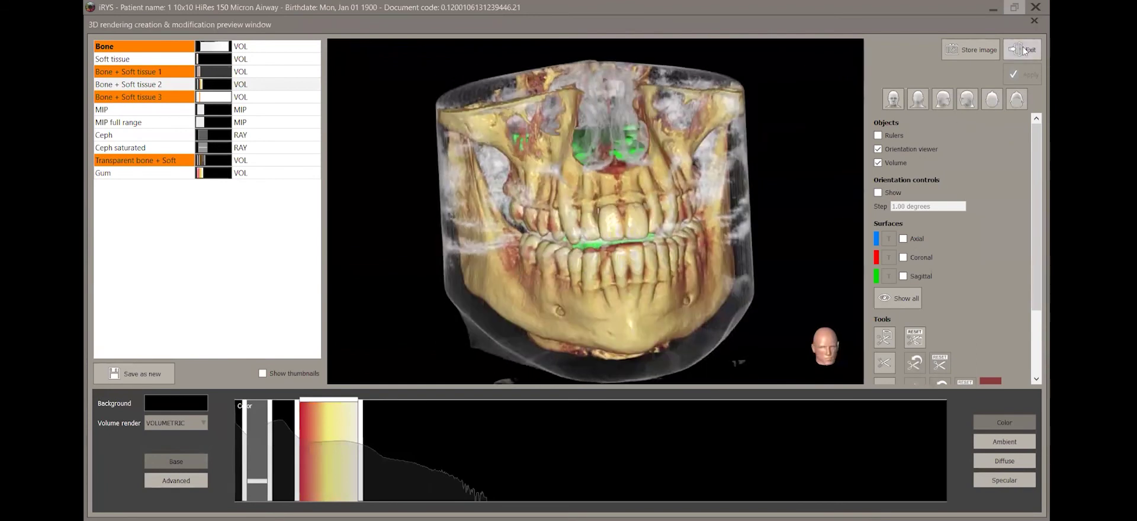